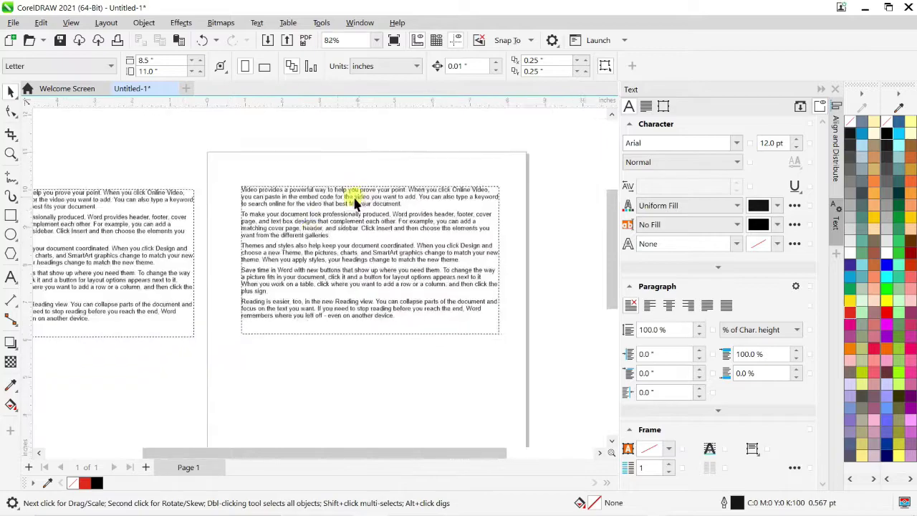
Move the paragraph text frame lying outside the page onto the page, directly below and aligned with the other text frame
drag(118, 251, 421, 380)
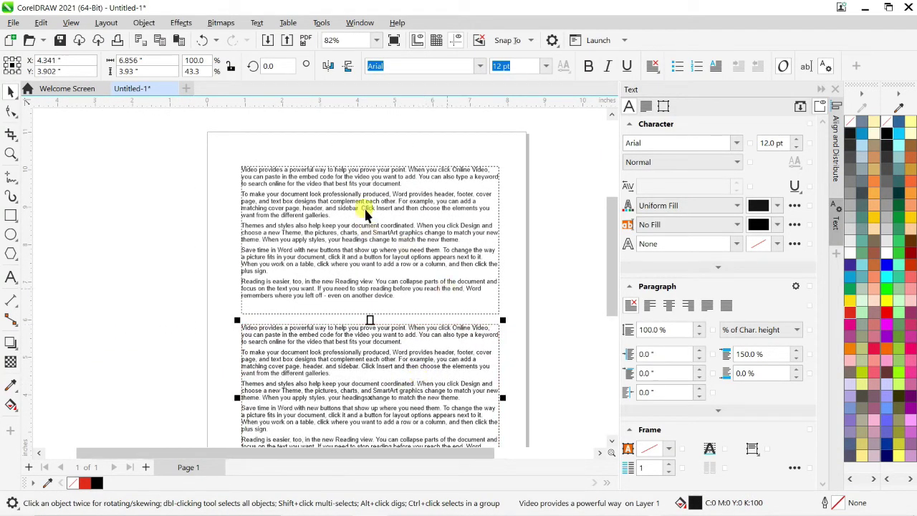
click(377, 237)
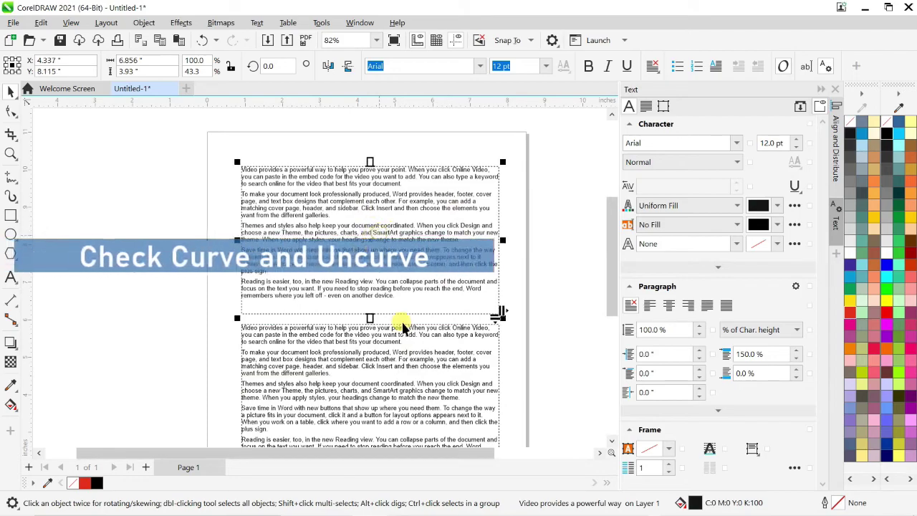
click(397, 362)
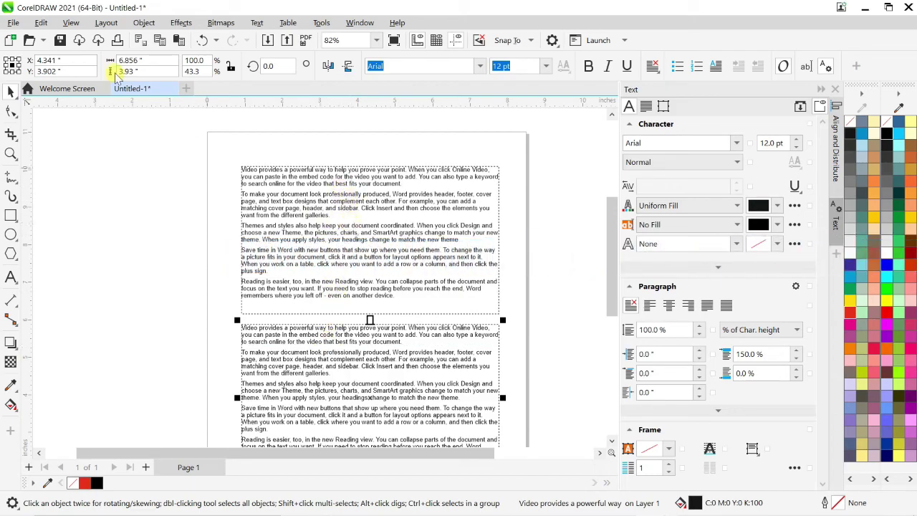
Check the text statistics and fonts used in the document properties before any text is converted
click(13, 22)
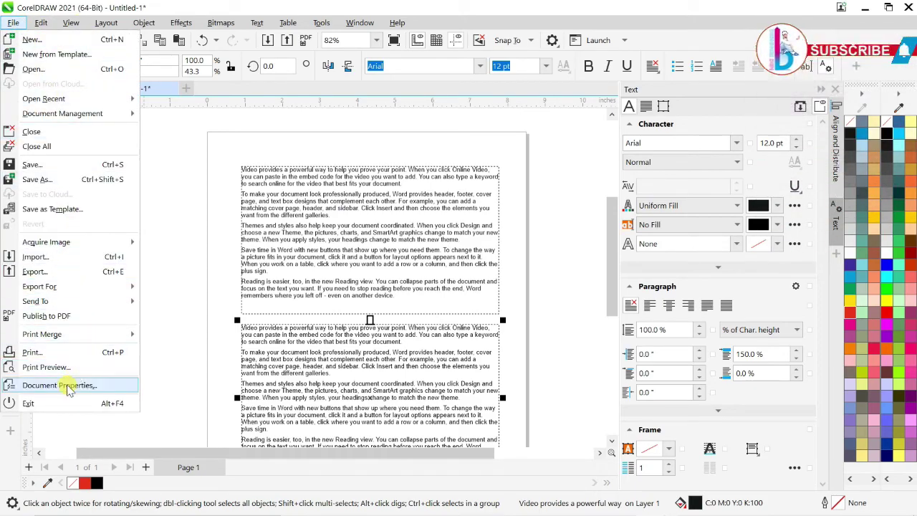
click(112, 391)
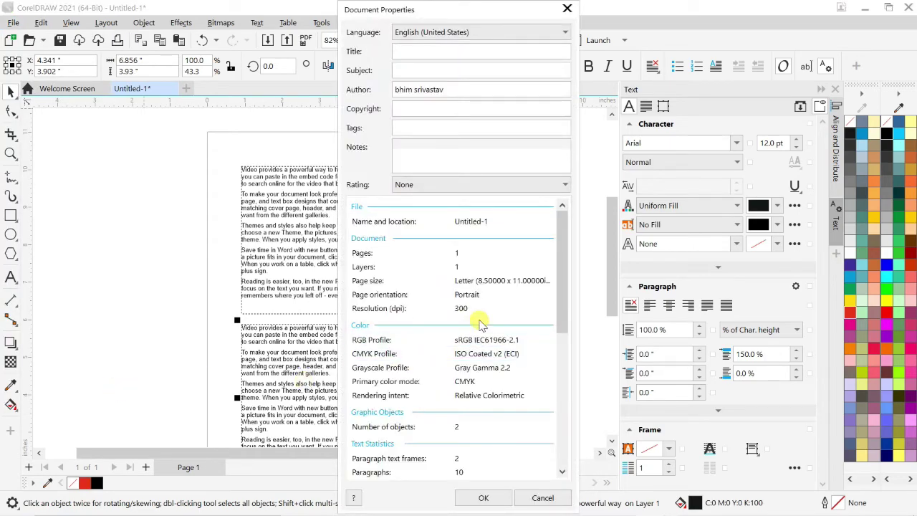
drag(563, 303, 563, 375)
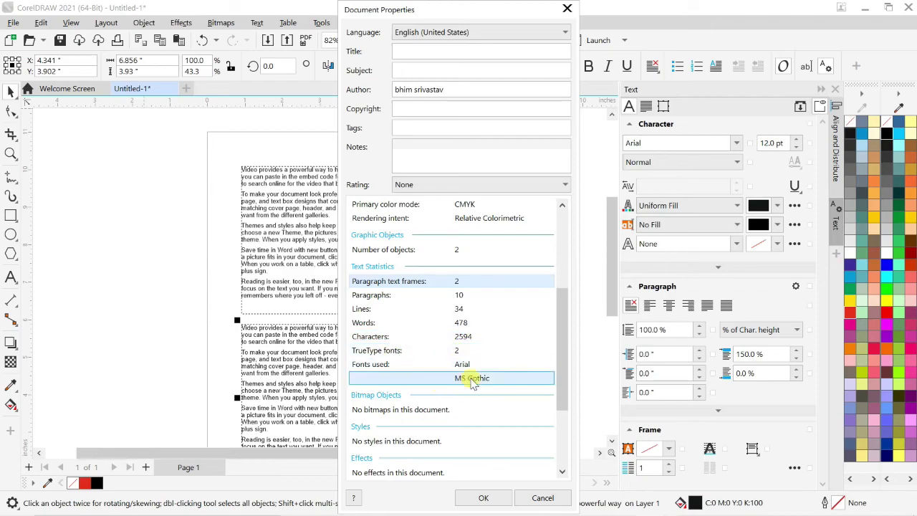
click(565, 10)
Convert the lower paragraph text frame to curves
click(393, 401)
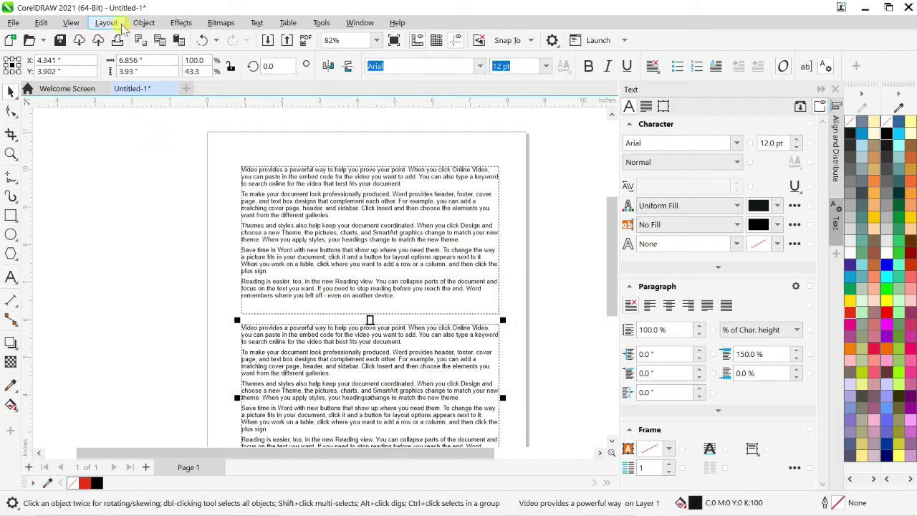
click(144, 23)
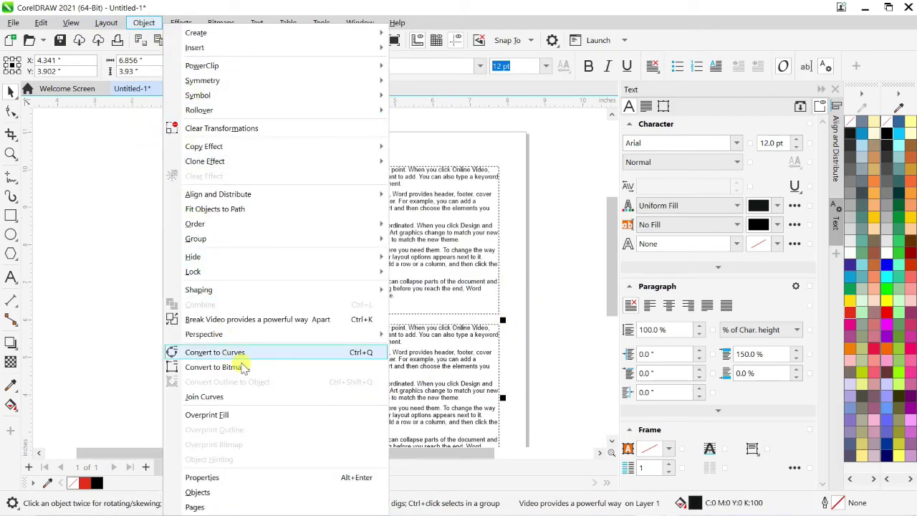
click(294, 351)
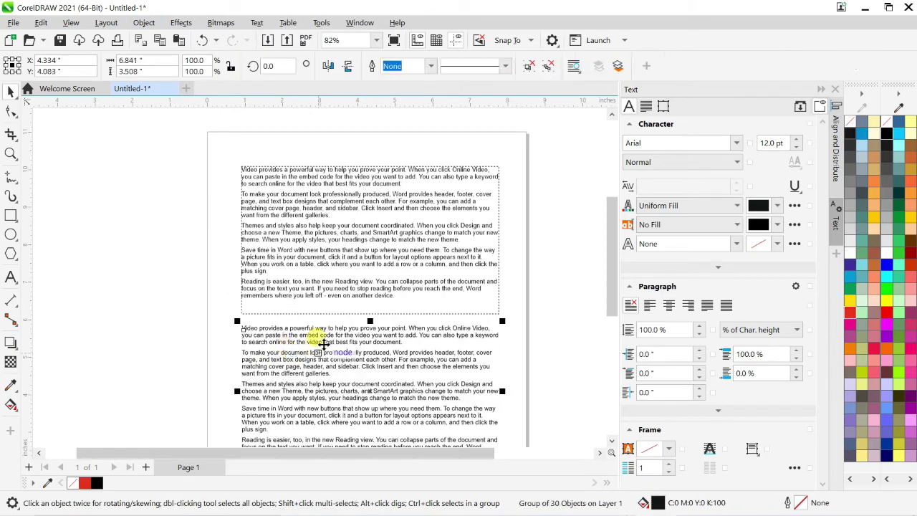
scroll(315, 347, down, 1)
scroll(390, 367, up, 2)
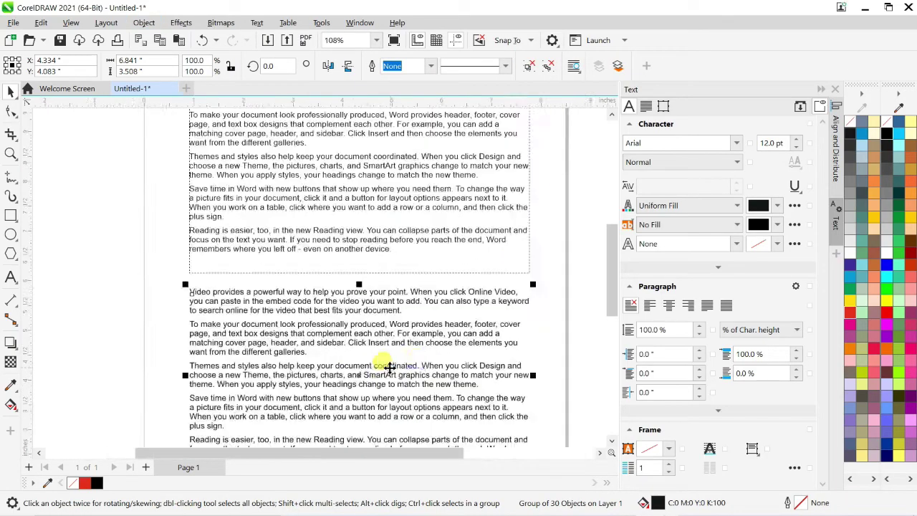
click(543, 329)
click(367, 300)
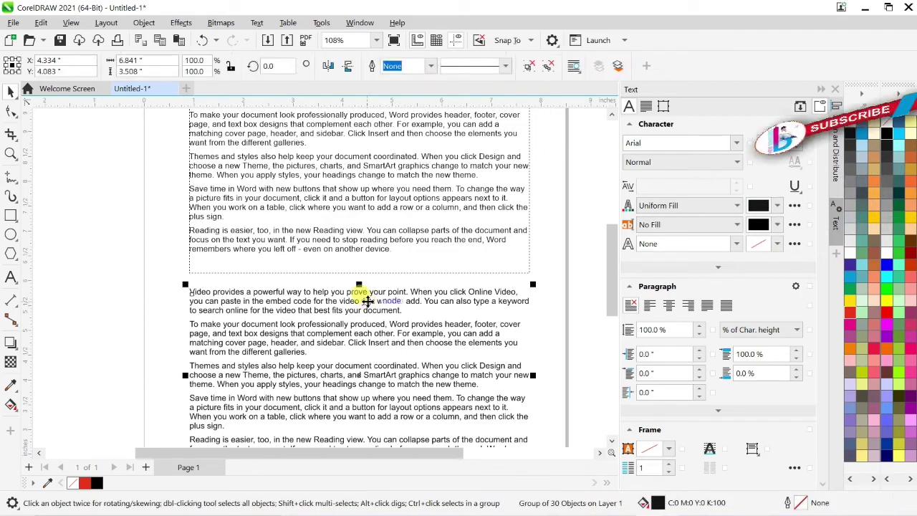
Compare the upper editable text frame with the curved text below it by selecting each in turn
scroll(366, 301, up, 2)
scroll(367, 301, up, 2)
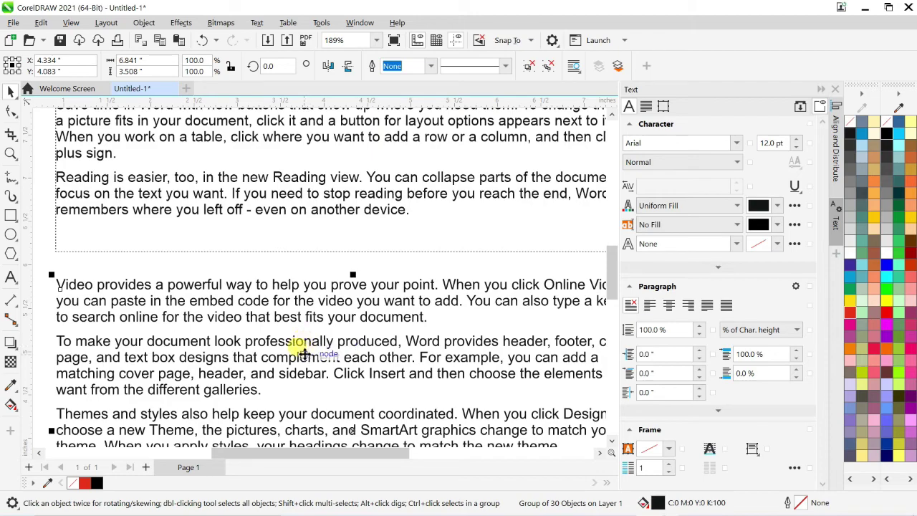
ctrl+click(287, 179)
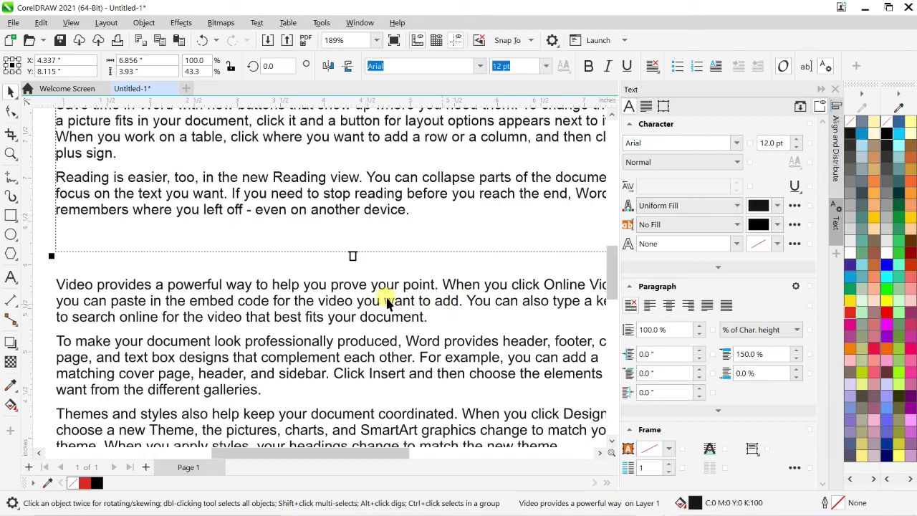
scroll(349, 262, down, 3)
scroll(366, 294, down, 2)
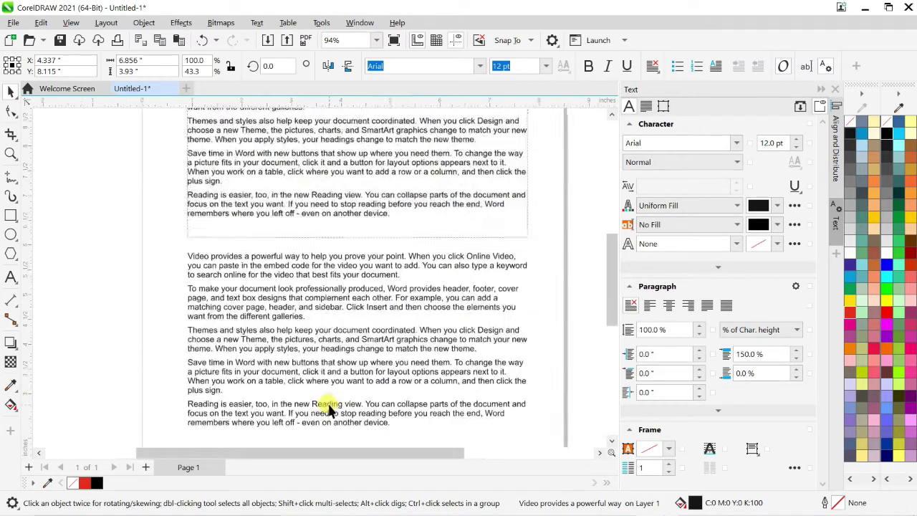
scroll(278, 258, up, 3)
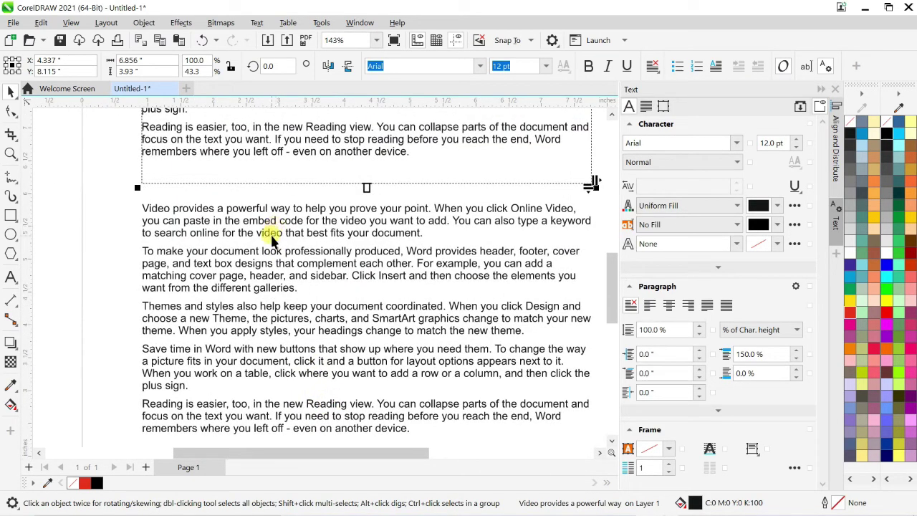
click(272, 240)
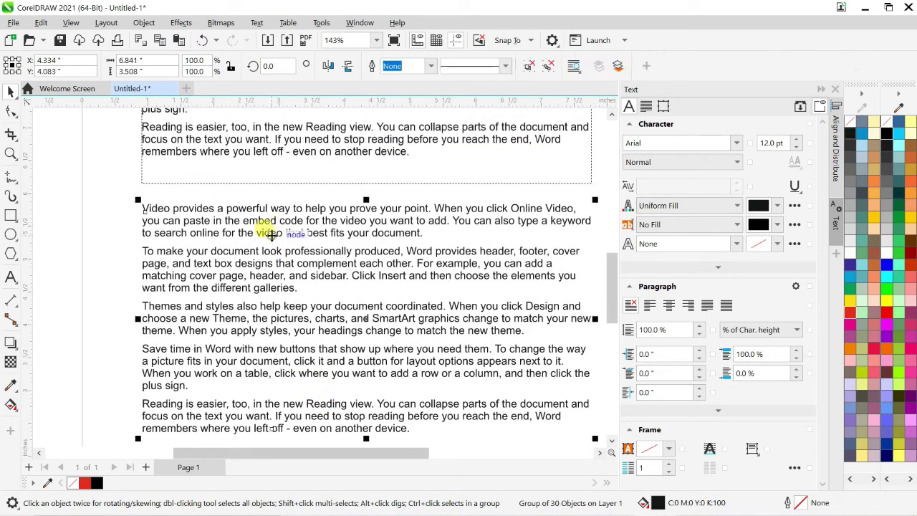
Check the document properties again for curves, paragraph text frames and the number of objects
click(13, 24)
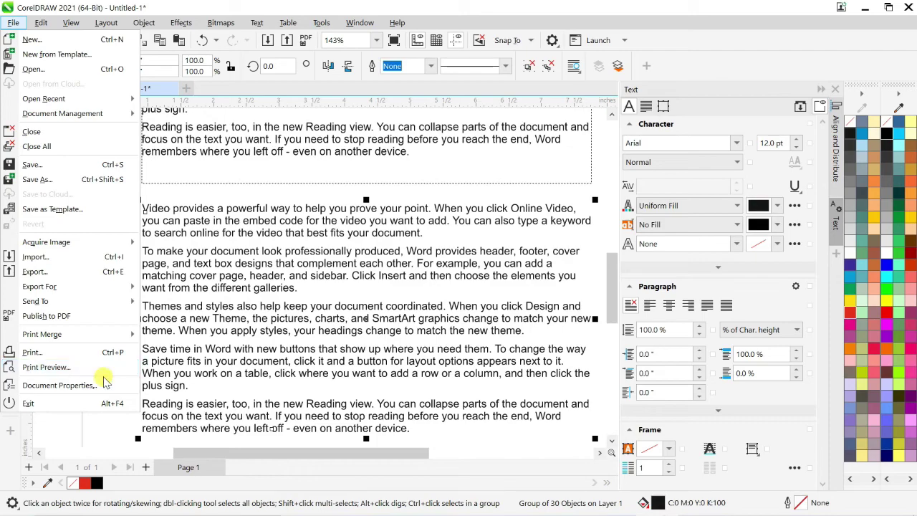
click(59, 386)
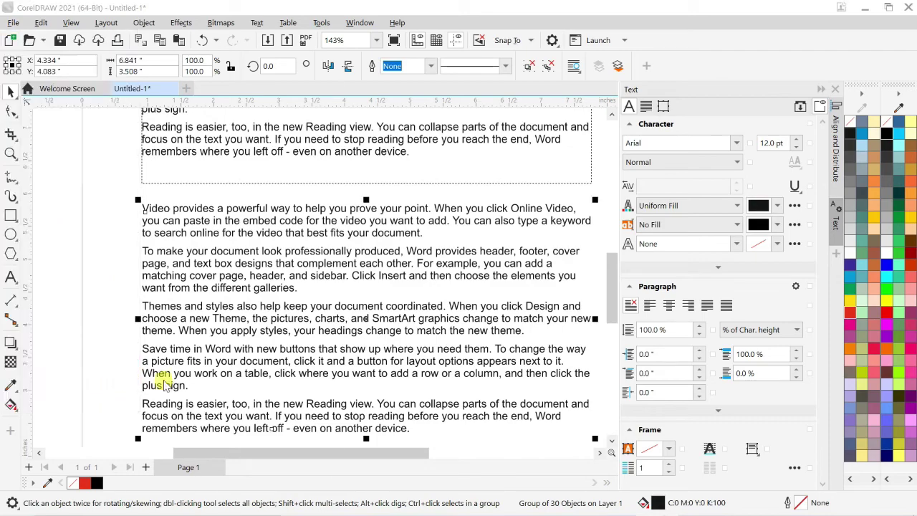
drag(554, 282, 555, 373)
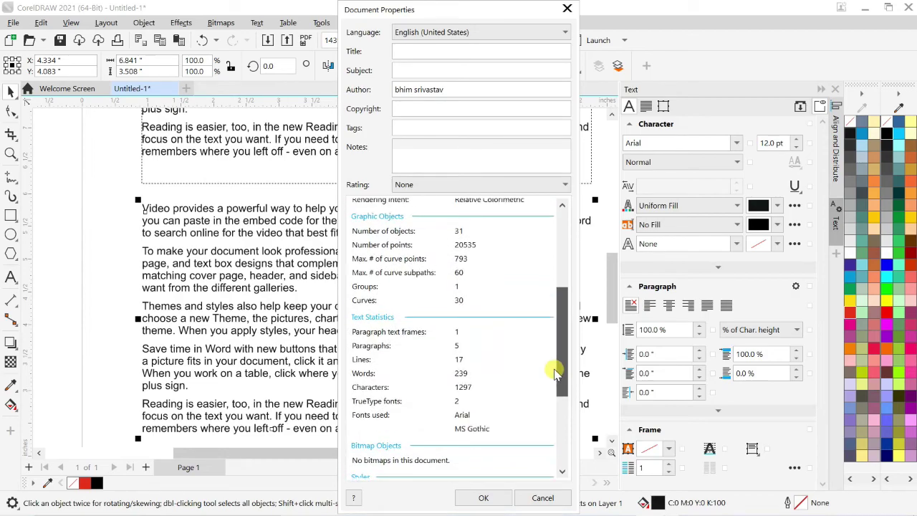
click(401, 333)
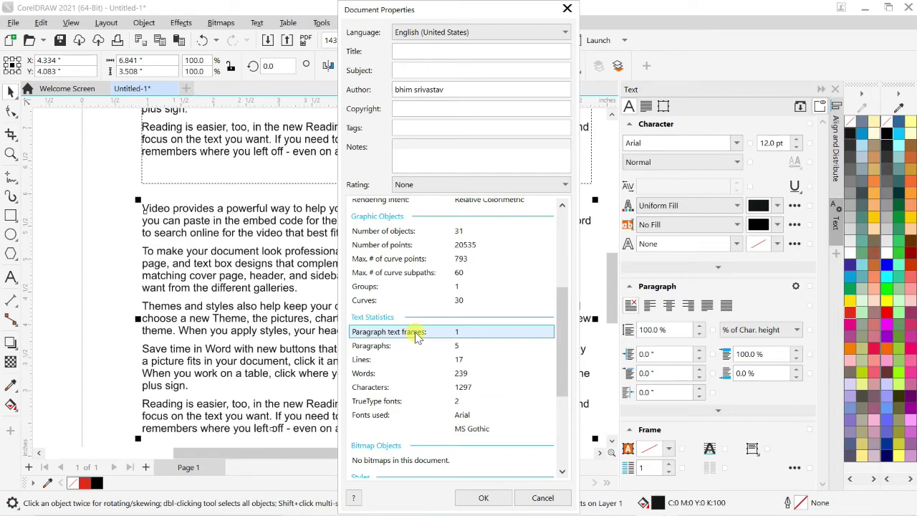
click(459, 344)
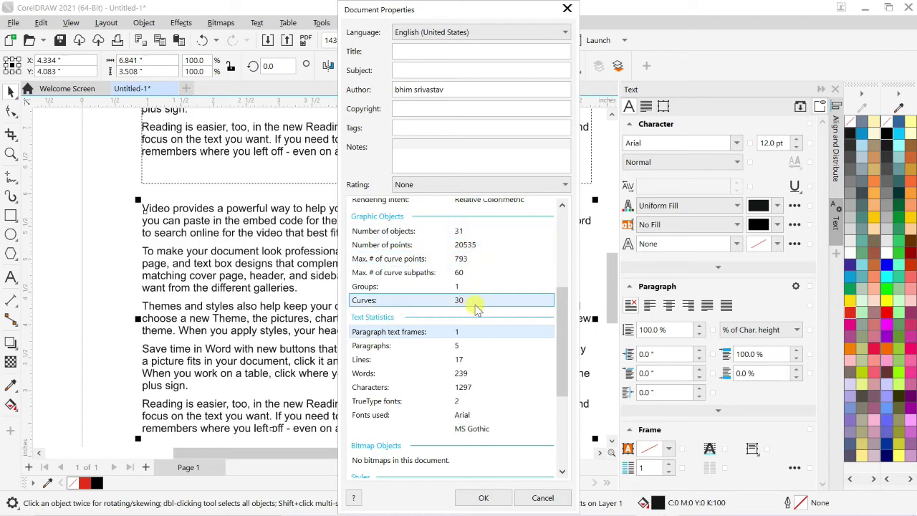
click(470, 233)
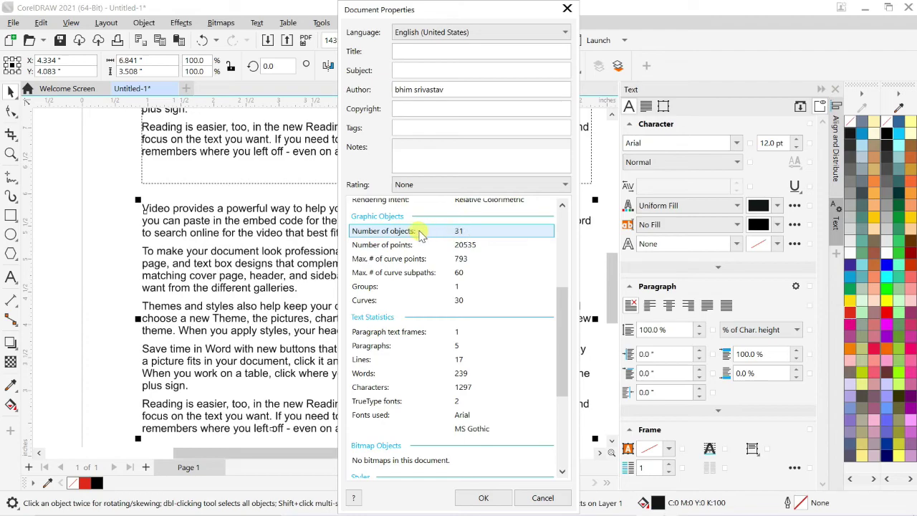
click(542, 498)
Display the document's object list and expand the group that holds the converted text on Layer 1
scroll(211, 205, down, 2)
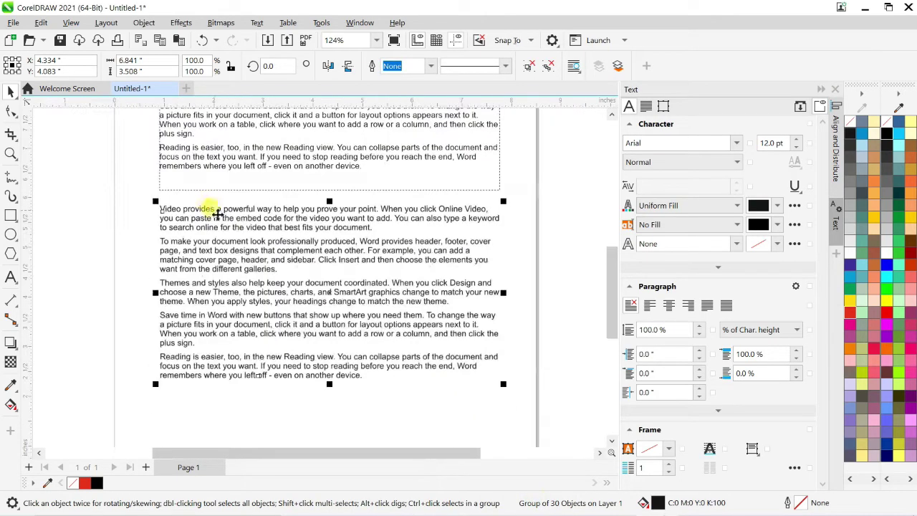
click(143, 23)
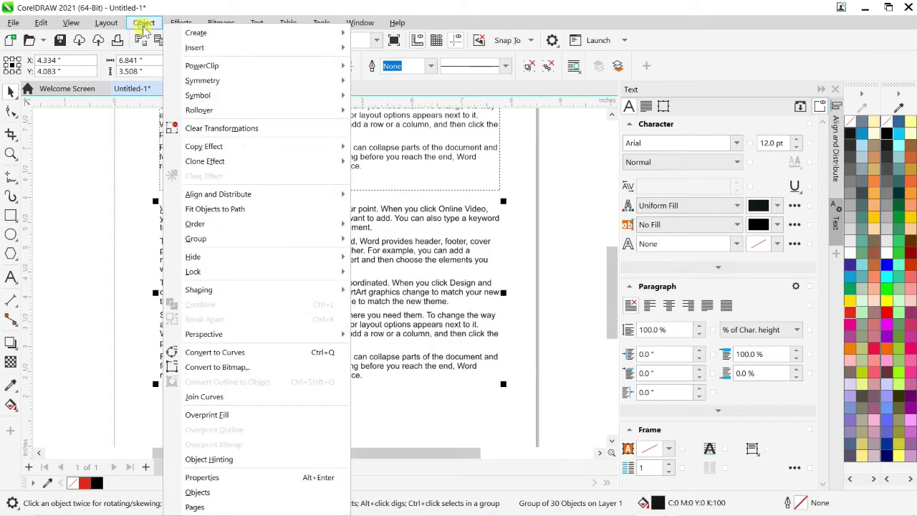
click(224, 493)
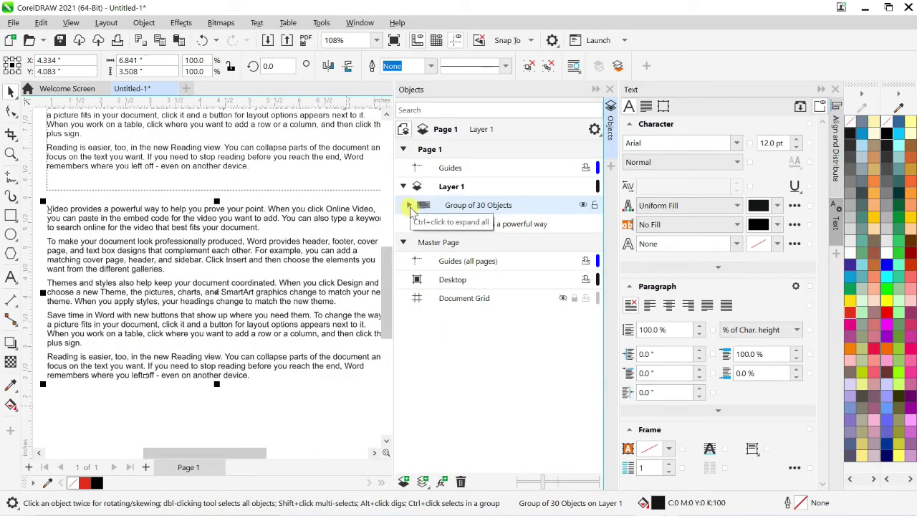
click(409, 205)
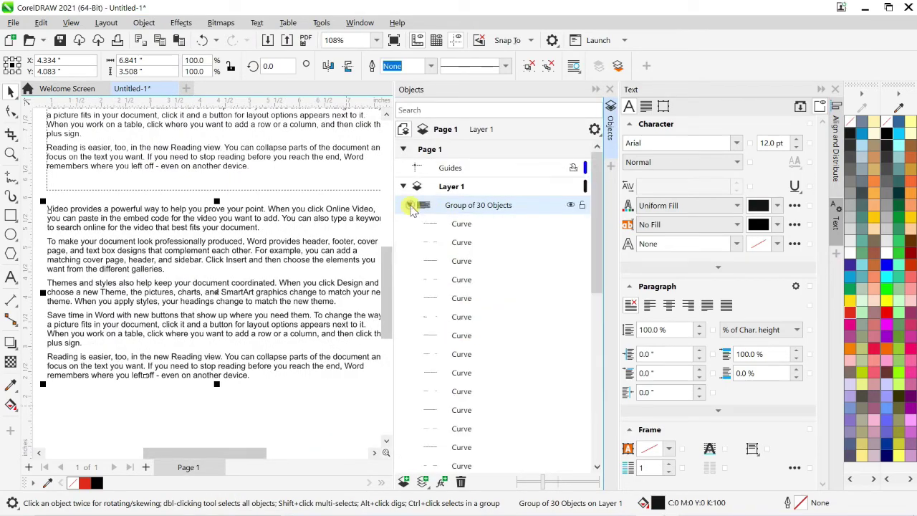
Examine the curves inside the converted text group one by one to see which part of the text each covers
click(467, 225)
scroll(494, 283, down, 1)
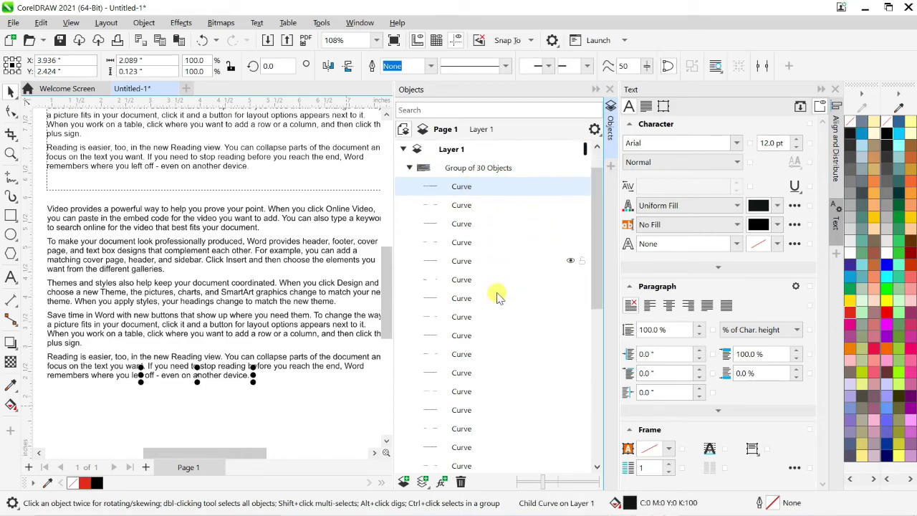
click(457, 207)
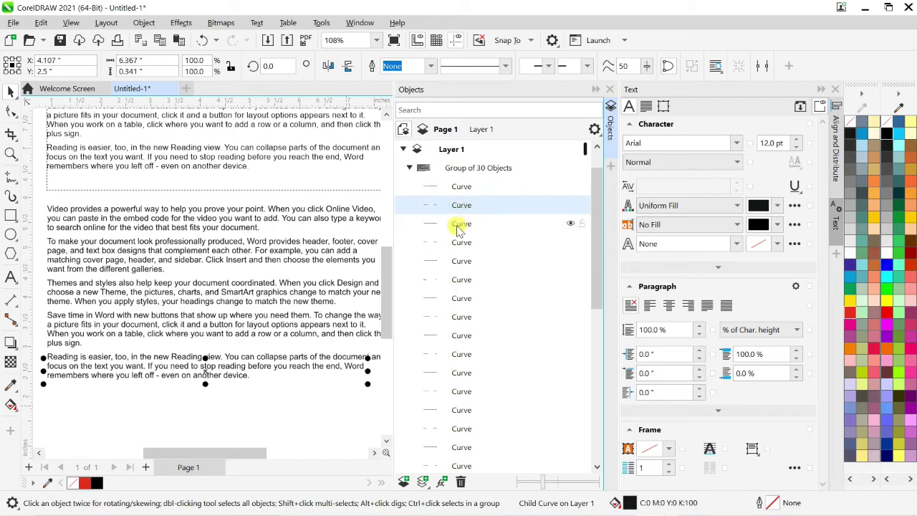
click(454, 226)
click(458, 242)
click(459, 262)
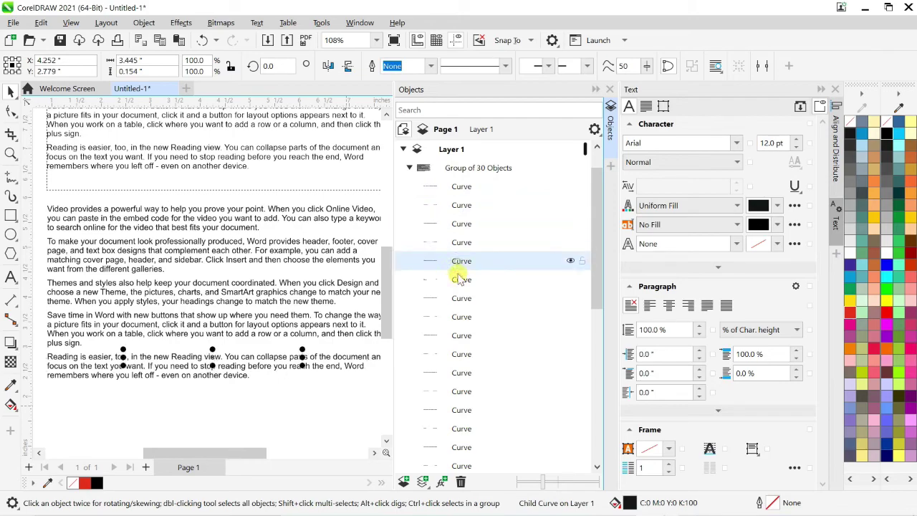
click(459, 283)
click(458, 297)
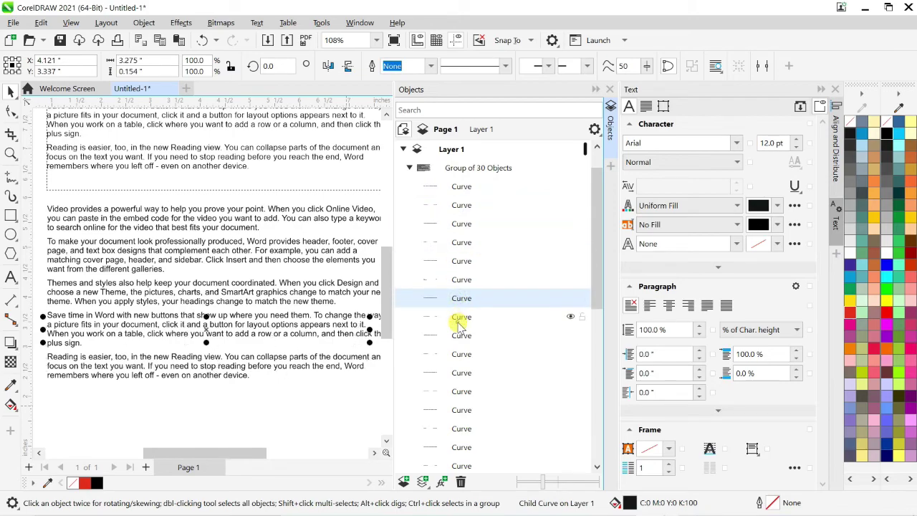
click(457, 317)
click(455, 335)
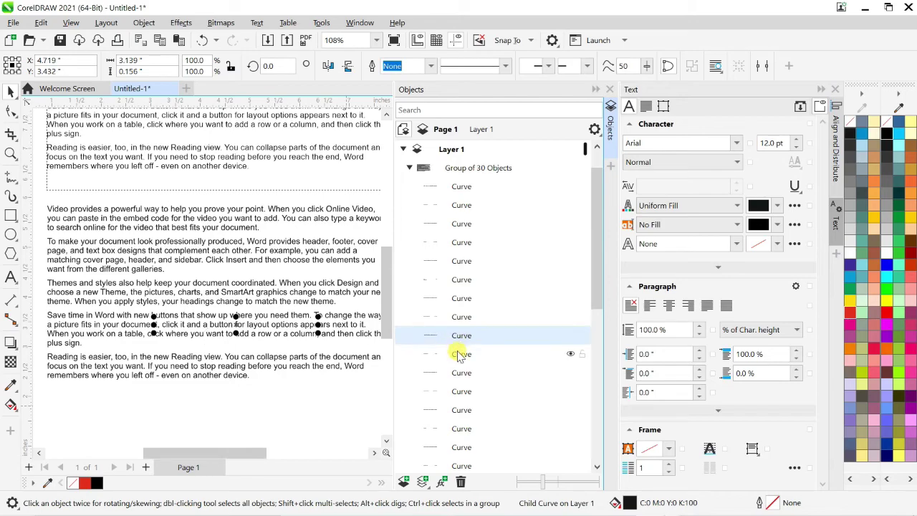
click(459, 354)
click(460, 373)
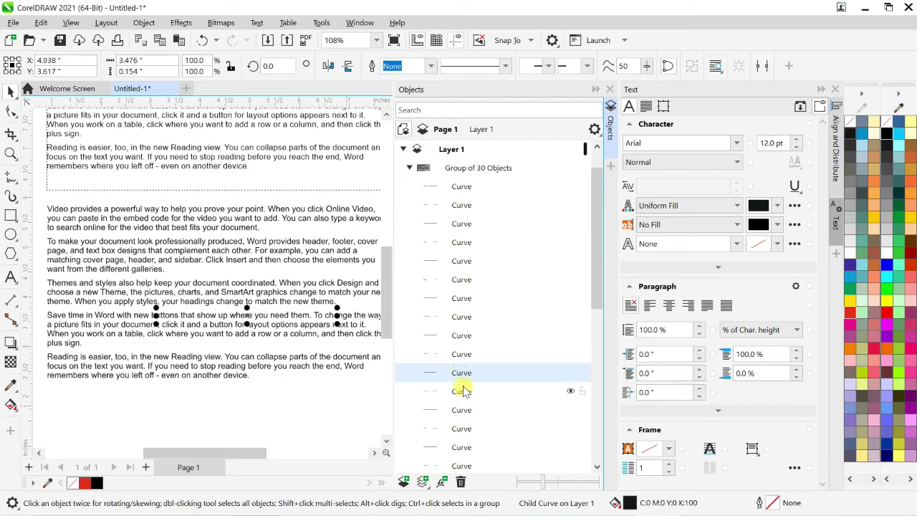
click(462, 392)
click(461, 410)
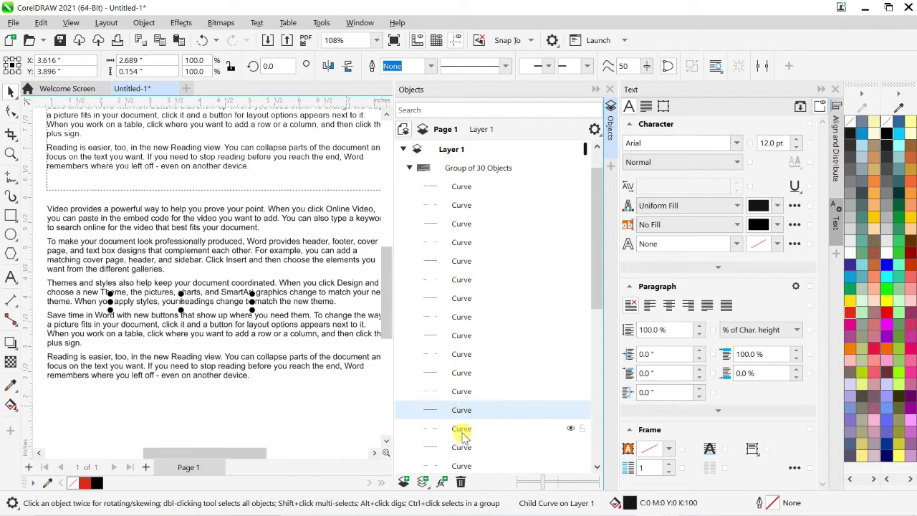
click(470, 428)
click(464, 447)
scroll(480, 372, down, 1)
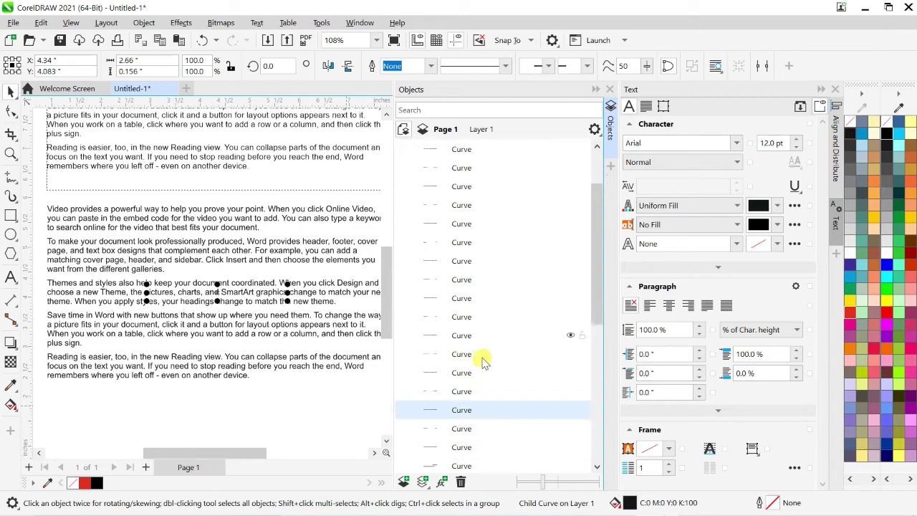
scroll(483, 356, down, 5)
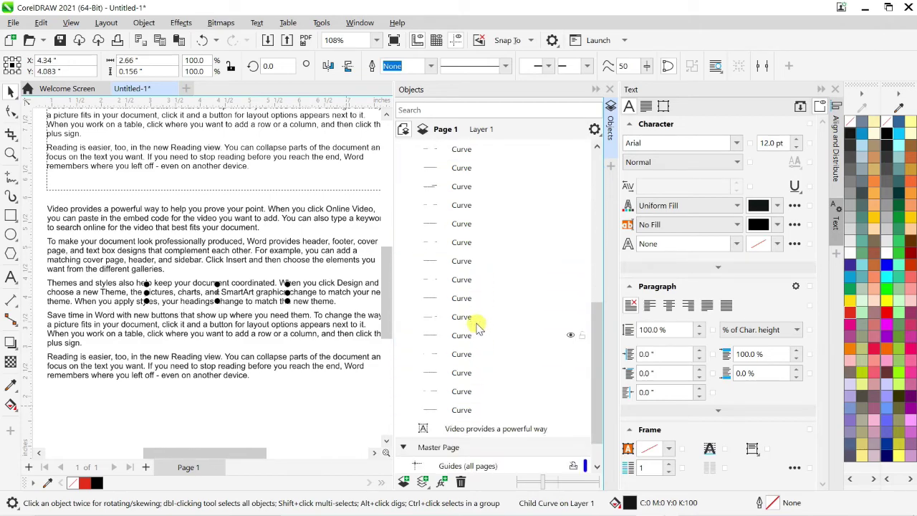
Go through the group's remaining curves down to the last one, and check the "Video provides a powerful way" paragraph text below them
scroll(451, 188, up, 1)
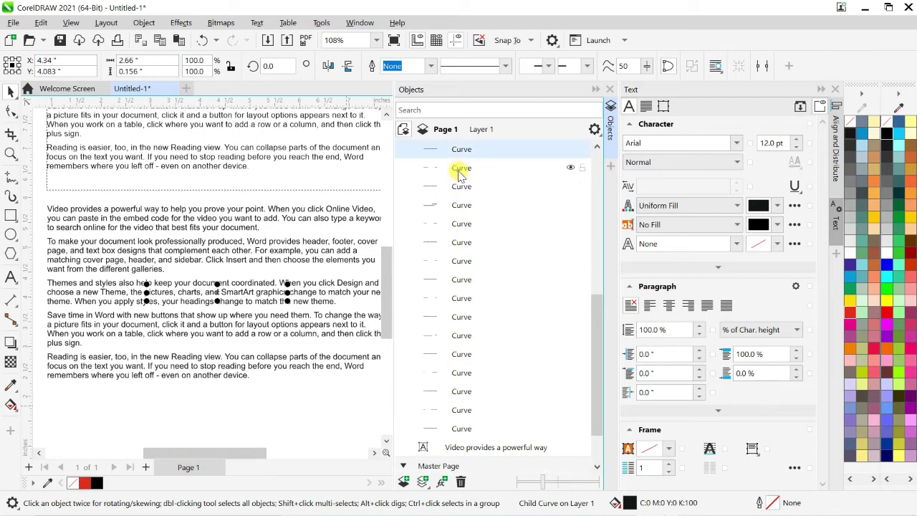
click(459, 172)
click(459, 188)
click(460, 206)
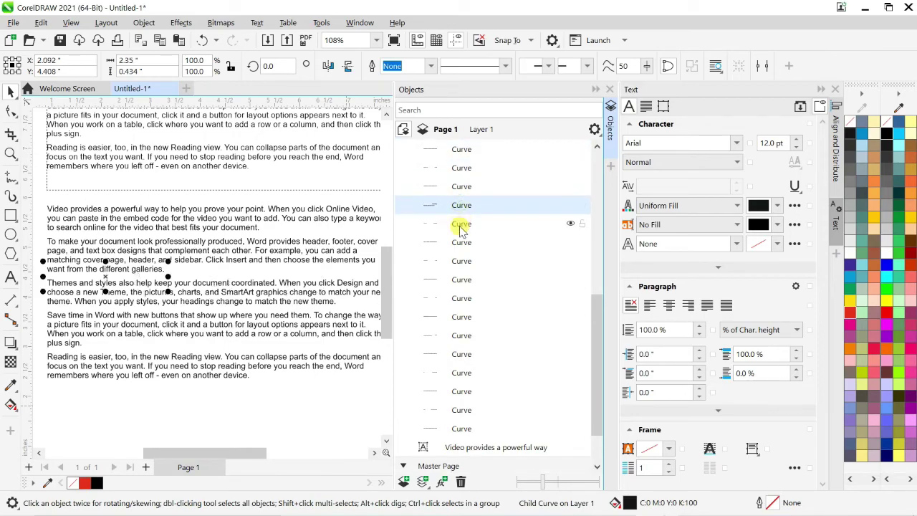
click(460, 224)
click(459, 242)
click(460, 262)
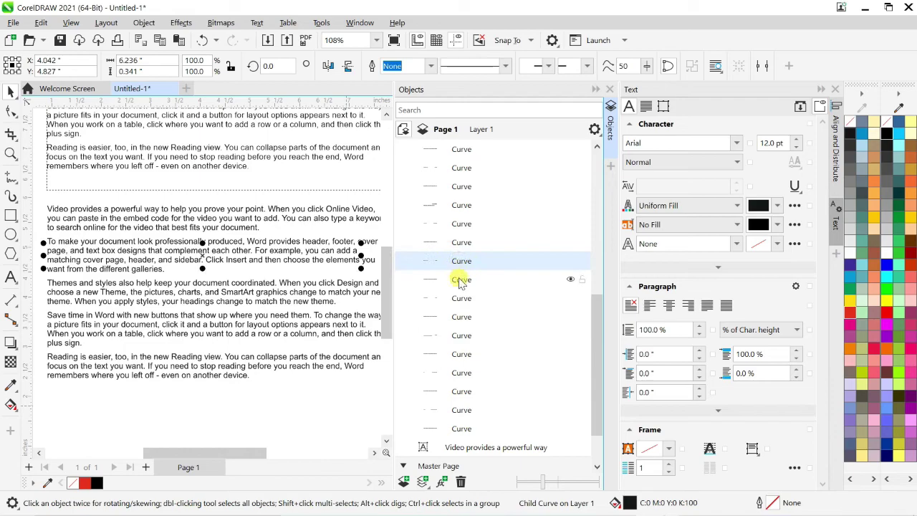
click(460, 280)
click(461, 298)
click(462, 318)
click(468, 336)
click(467, 354)
click(466, 373)
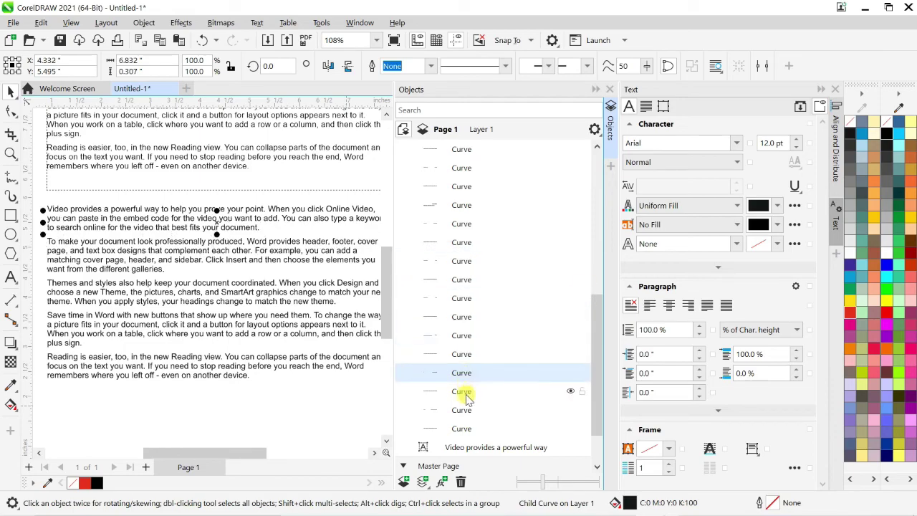
click(465, 391)
click(462, 410)
click(464, 427)
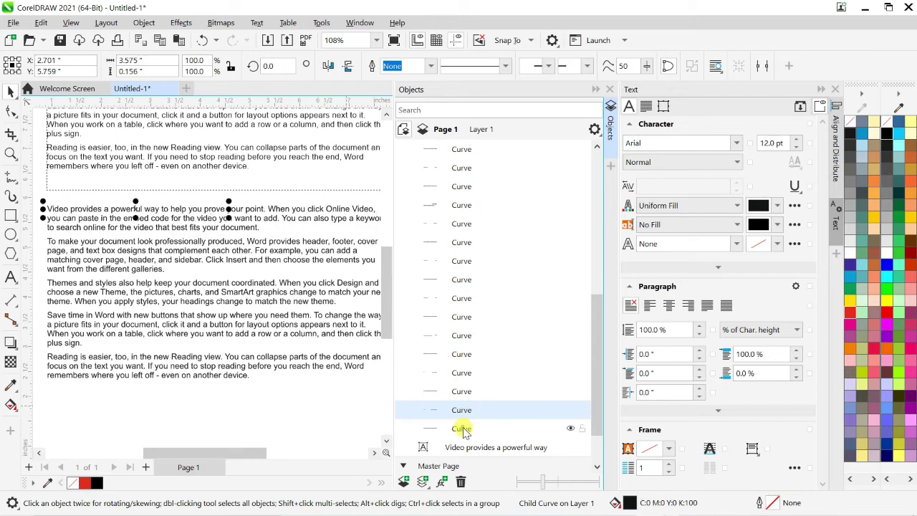
scroll(551, 261, down, 2)
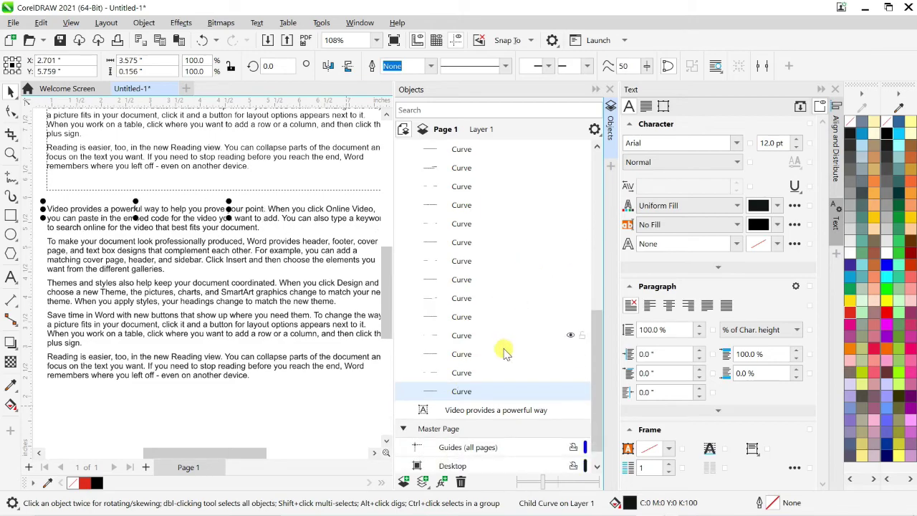
click(467, 414)
Select all curves inside the group at once, from the first to the last, to see the text area they cover together
scroll(494, 319, up, 10)
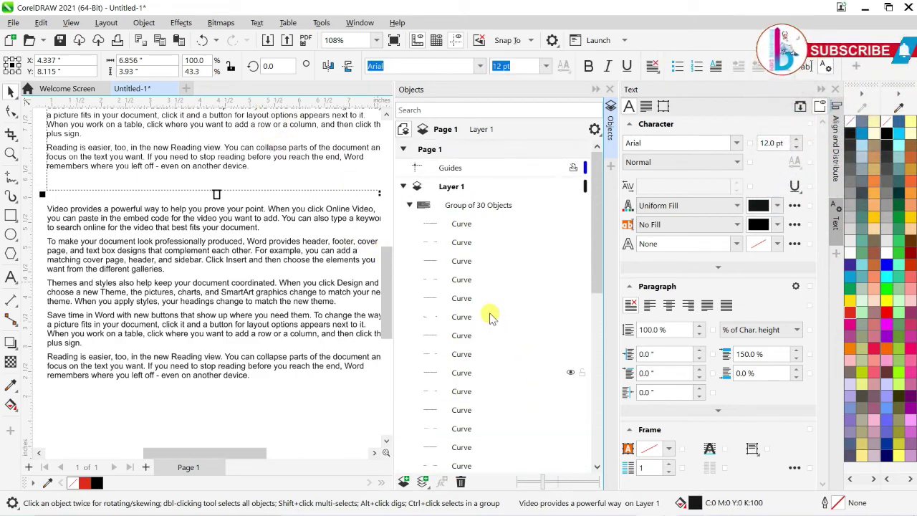
click(459, 225)
scroll(491, 290, down, 3)
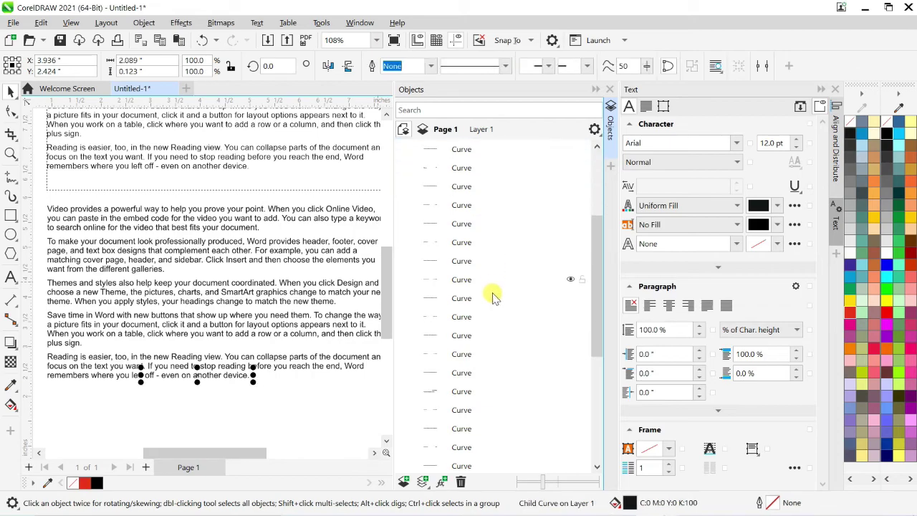
scroll(473, 405, down, 2)
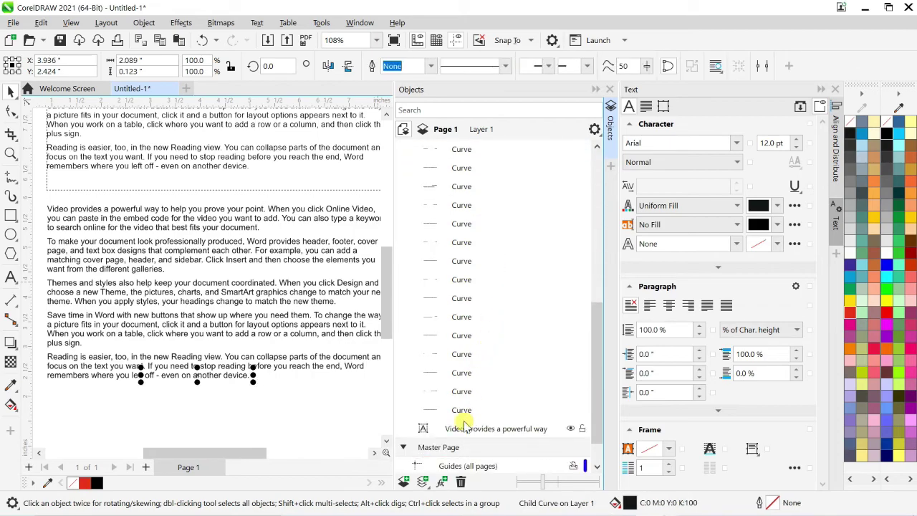
shift+click(462, 411)
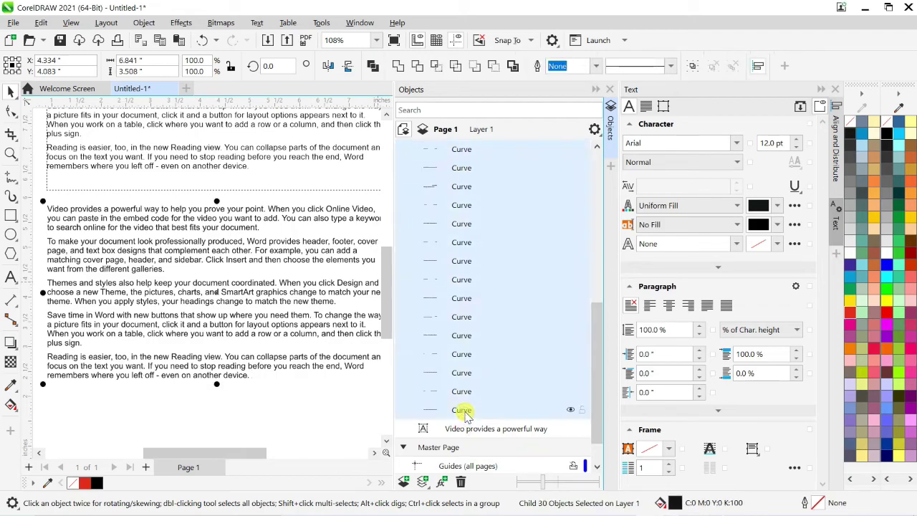
scroll(436, 317, up, 3)
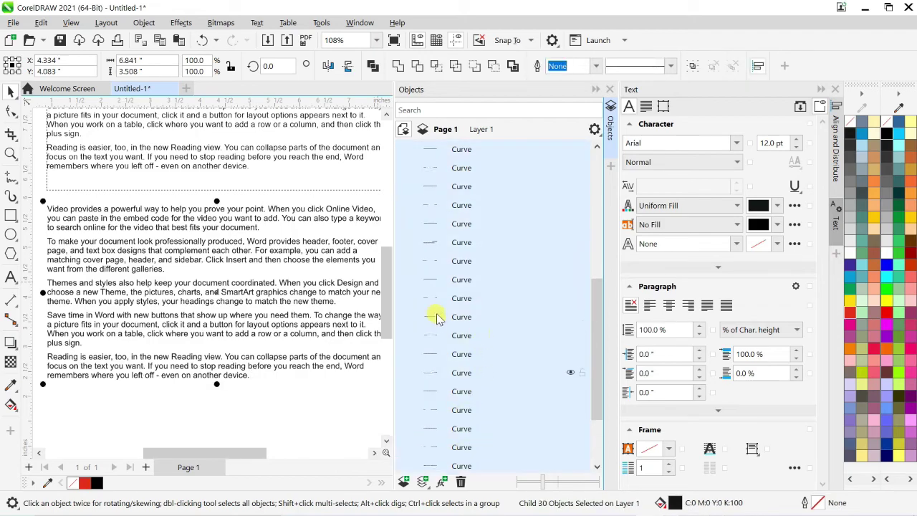
scroll(437, 318, down, 5)
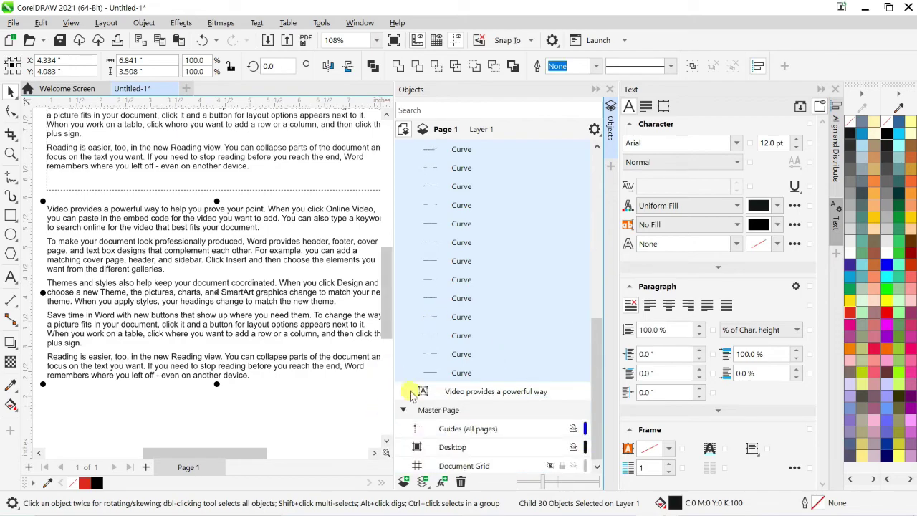
scroll(458, 305, up, 3)
scroll(454, 308, up, 3)
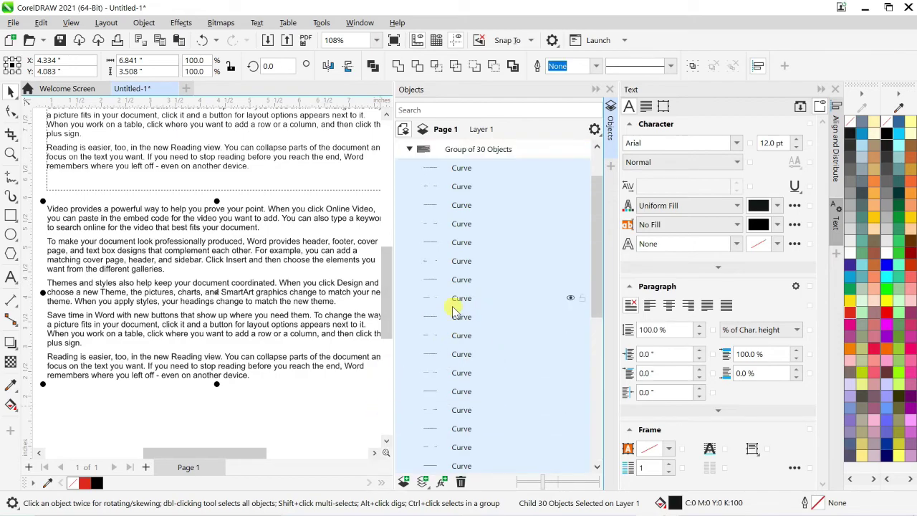
Collapse the group on Layer 1 and hide the object list, leaving nothing selected on the page
click(409, 206)
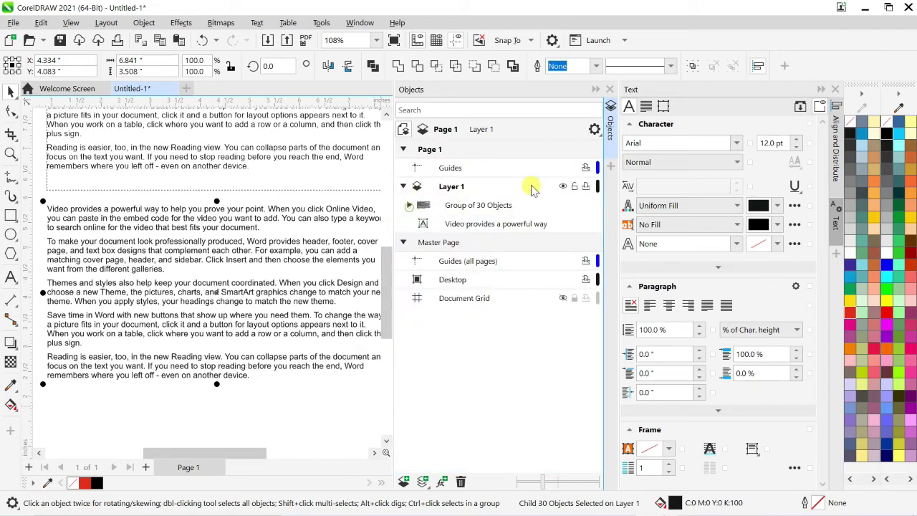
click(611, 158)
scroll(467, 299, down, 2)
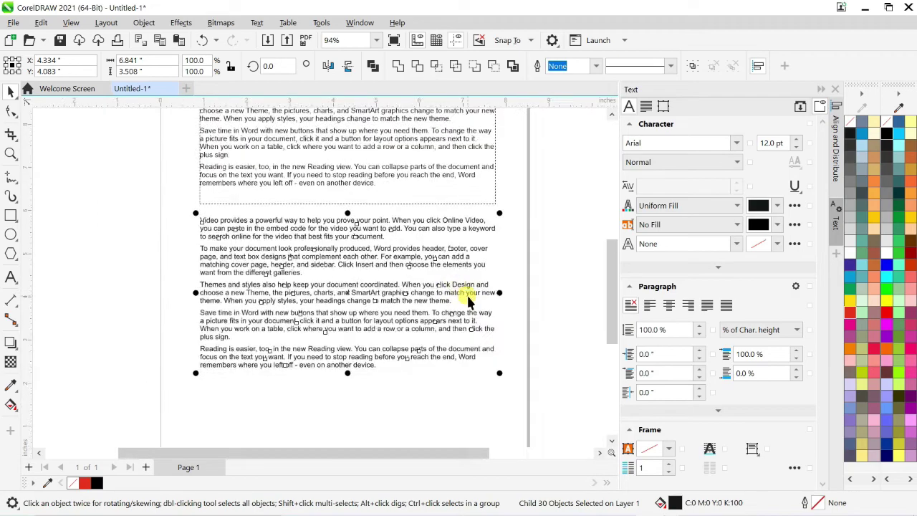
scroll(463, 154, up, 1)
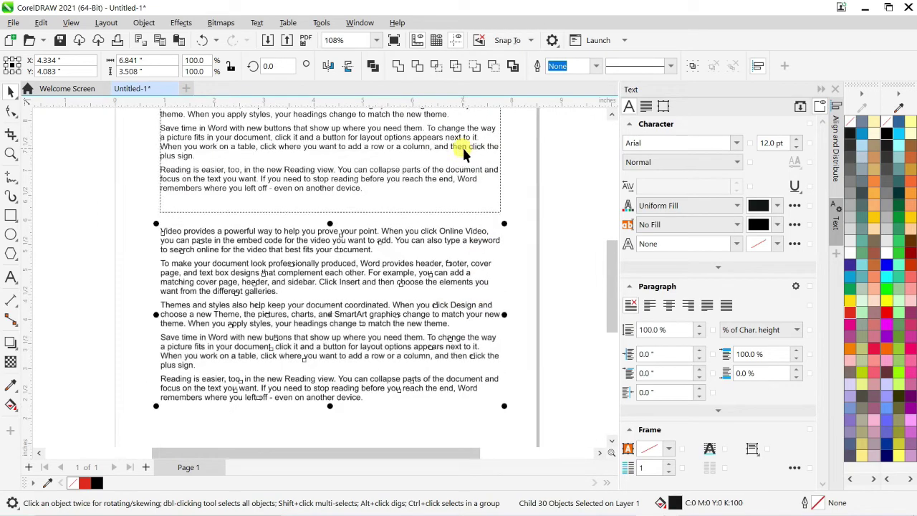
click(537, 207)
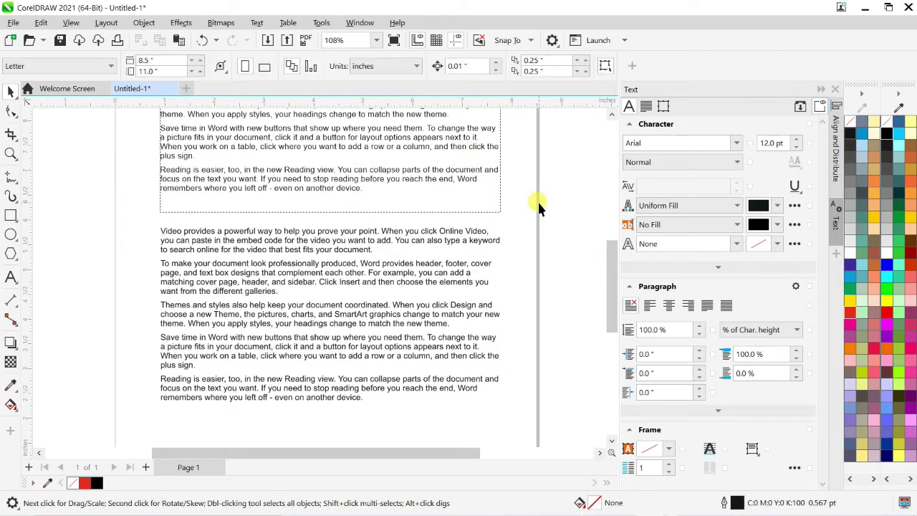